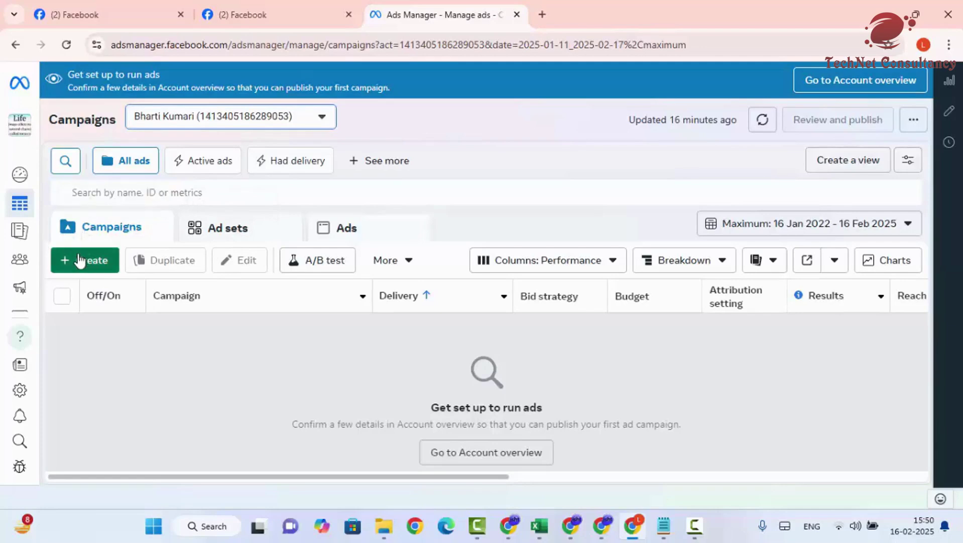
- Look through the ad account's Ad sets and Ads levels and return to the Campaigns level
left_click(259, 239)
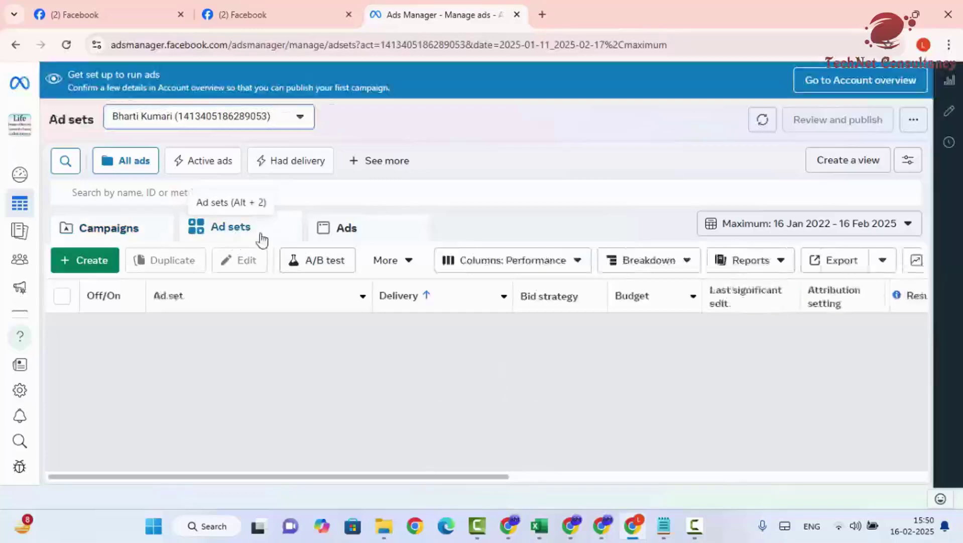
key("alt+3")
left_click(141, 227)
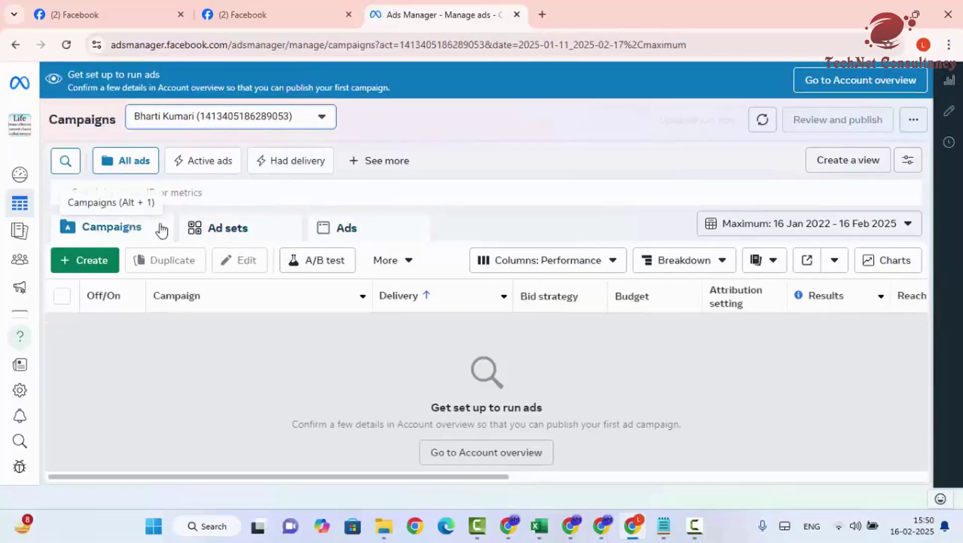
left_click(219, 234)
left_click(354, 227)
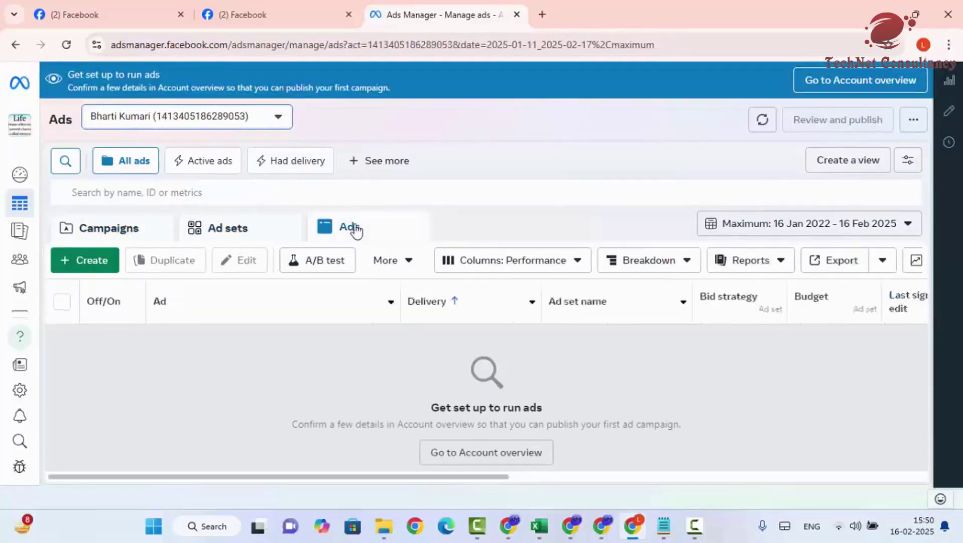
left_click(137, 232)
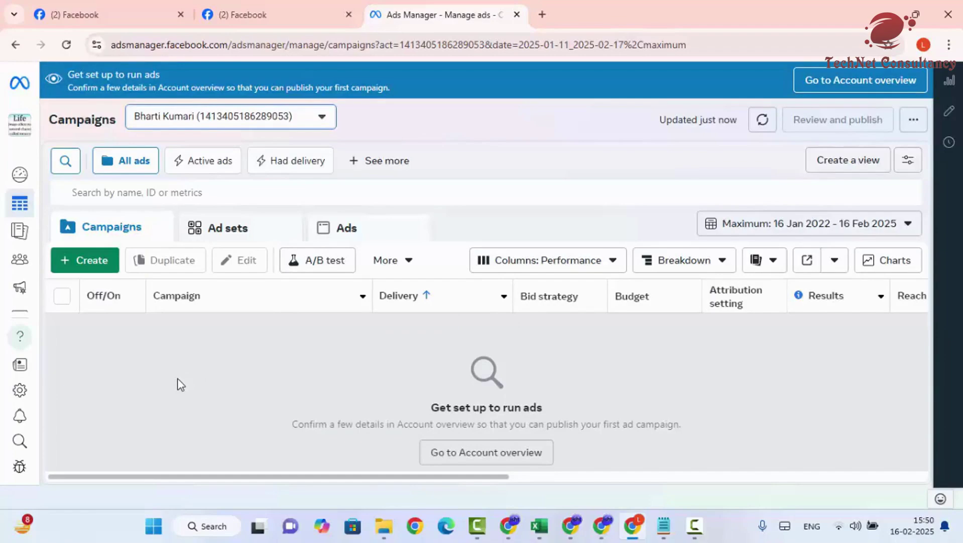
- Go to the account overview from a new campaign's account info notice and confirm the Facebook Page access
left_click(92, 260)
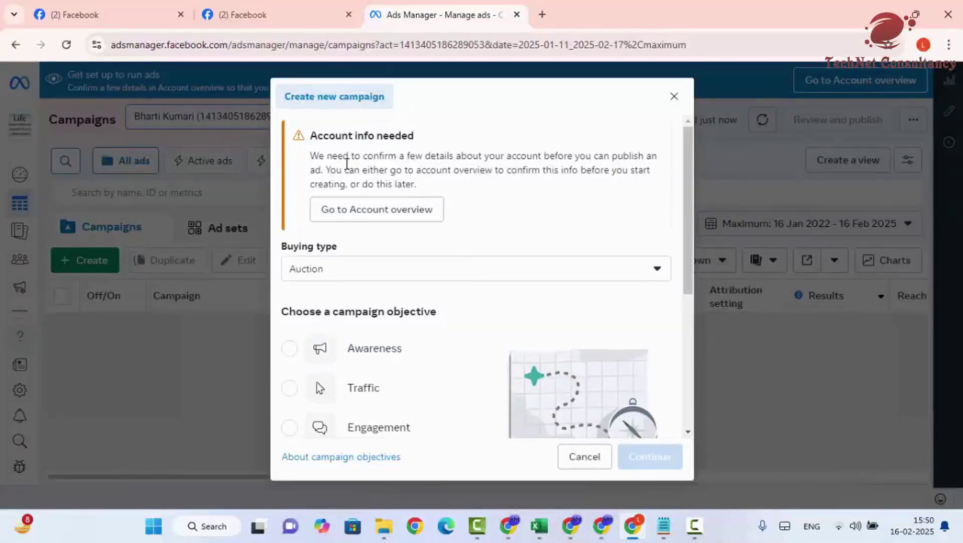
left_click_drag(312, 157, 492, 184)
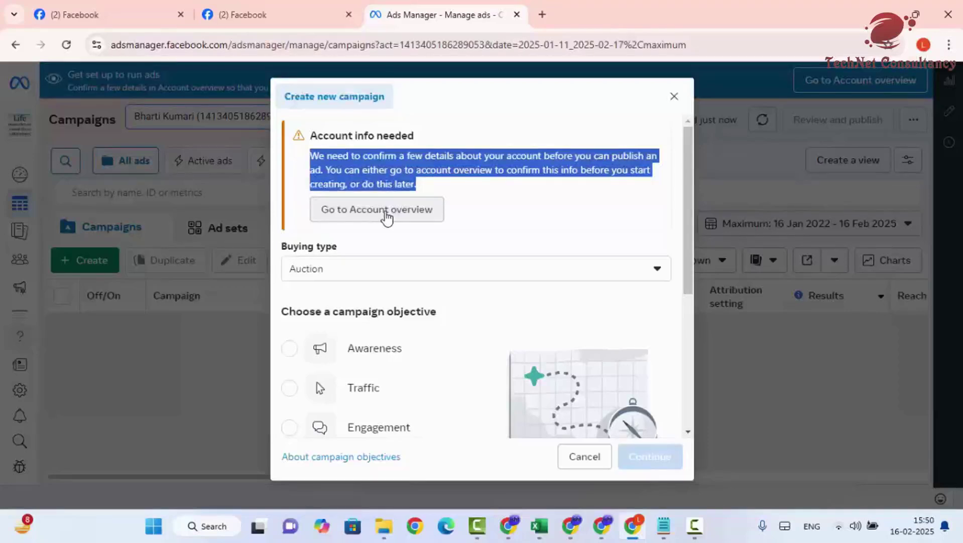
left_click(387, 218)
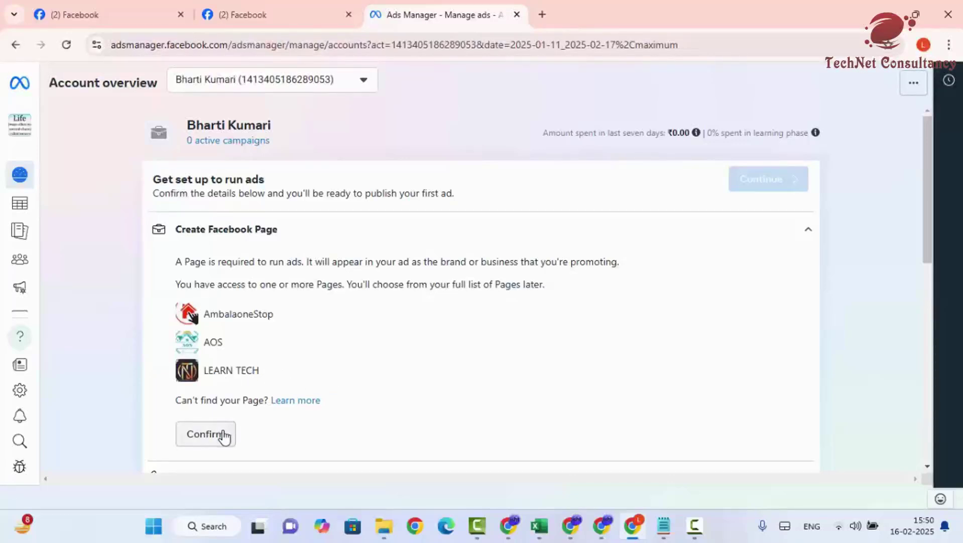
left_click(195, 435)
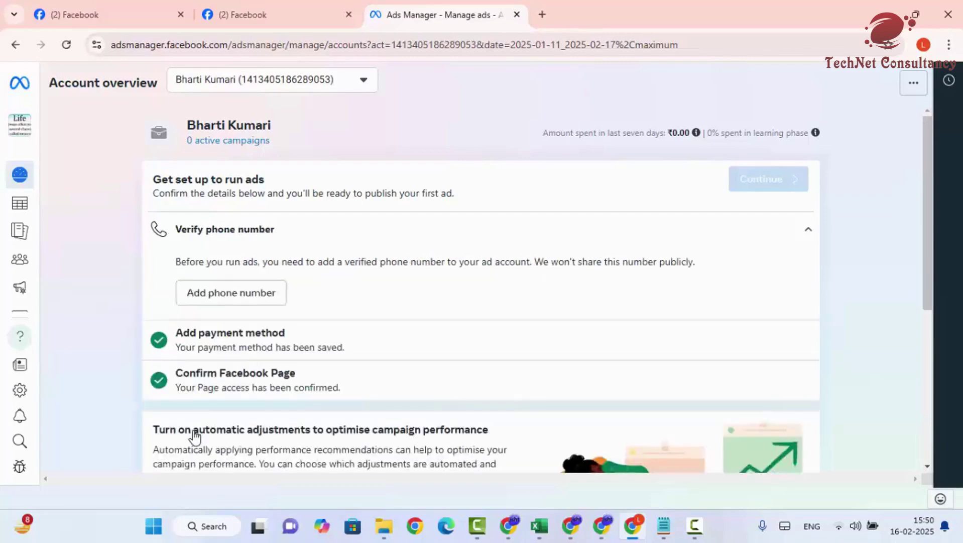
scroll(275, 241, "down", 2)
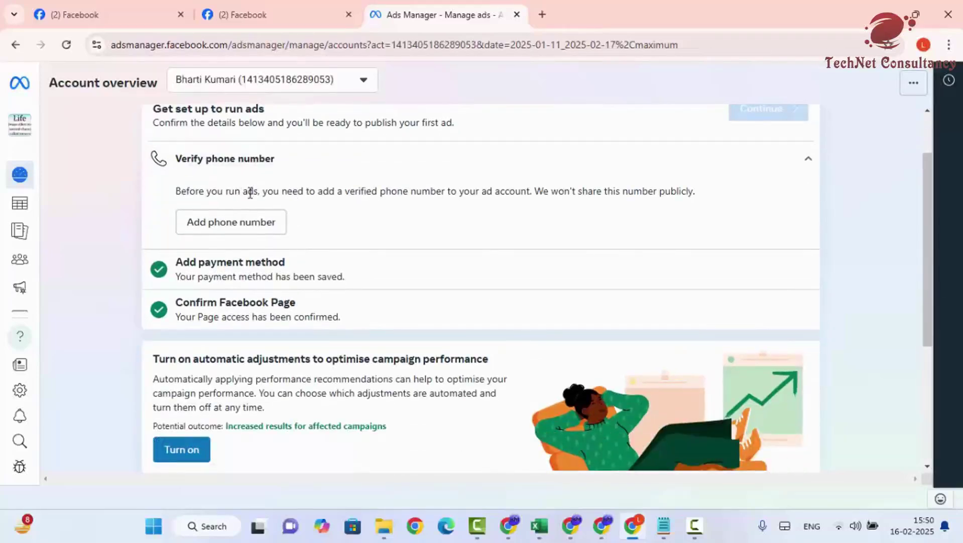
scroll(250, 244, "down", 2)
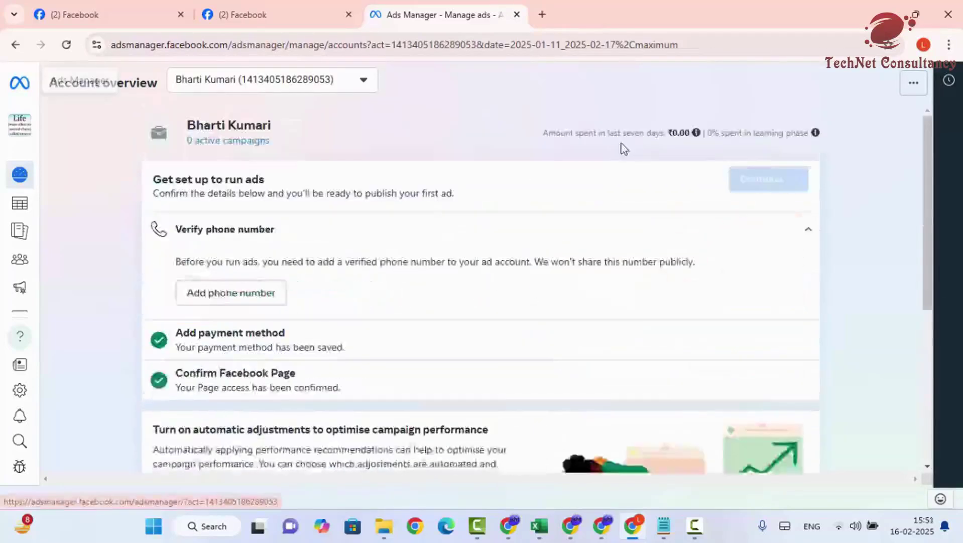
- Return to the campaigns list and start a new campaign with the Auction buying type
left_click(18, 87)
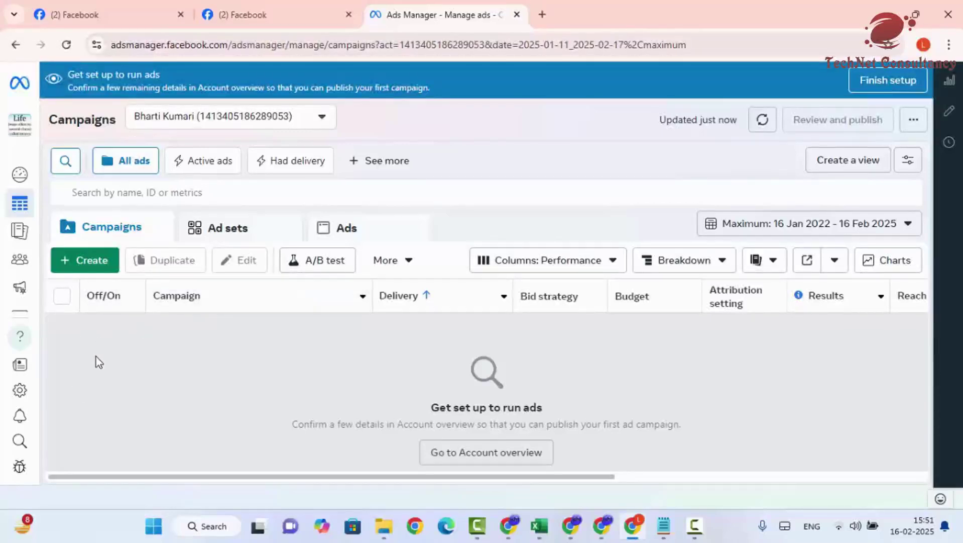
left_click(91, 261)
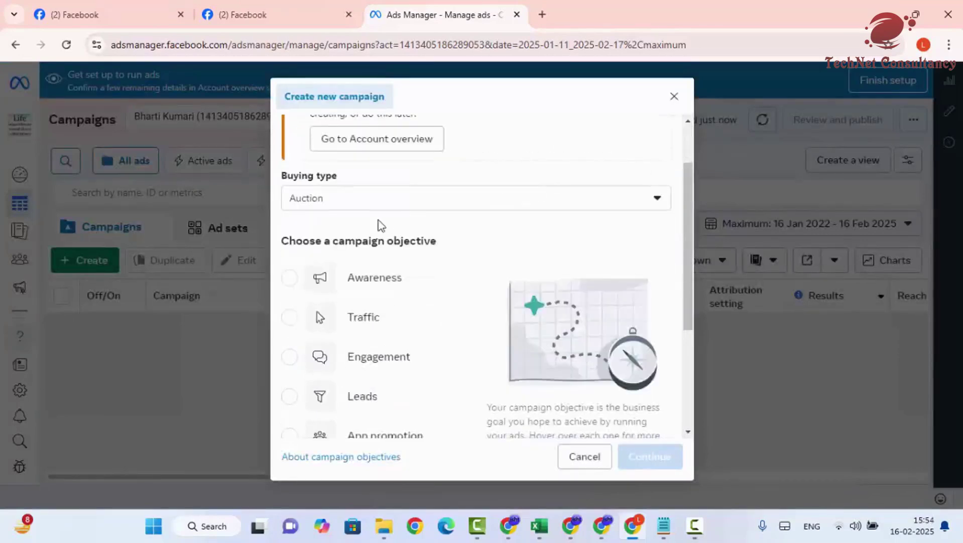
left_click(361, 200)
left_click(361, 200)
scroll(370, 245, "down", 3)
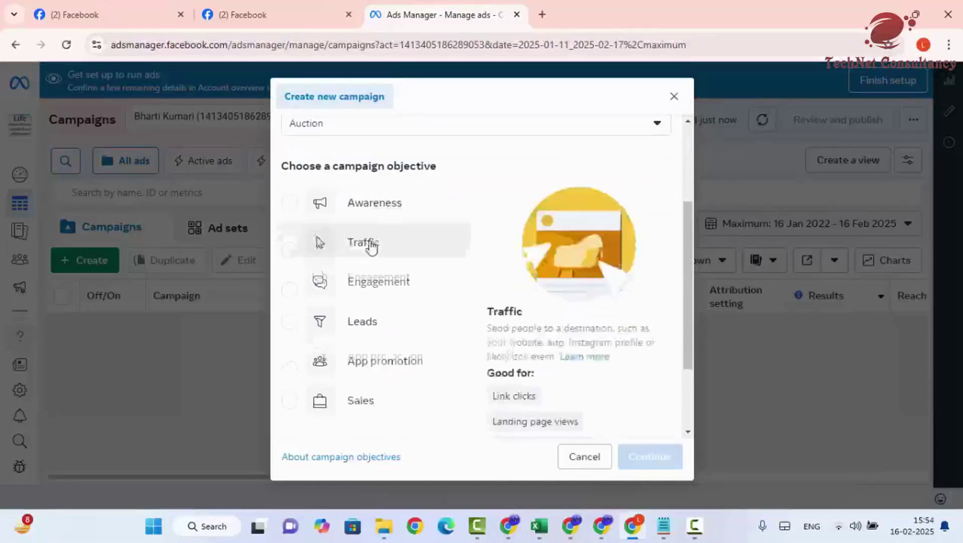
scroll(324, 234, "up", 3)
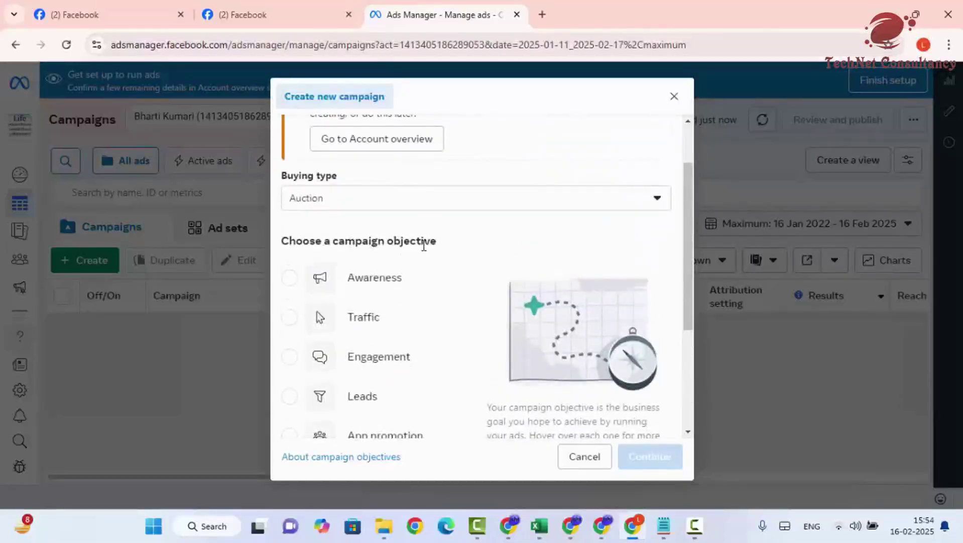
scroll(443, 250, "down", 3)
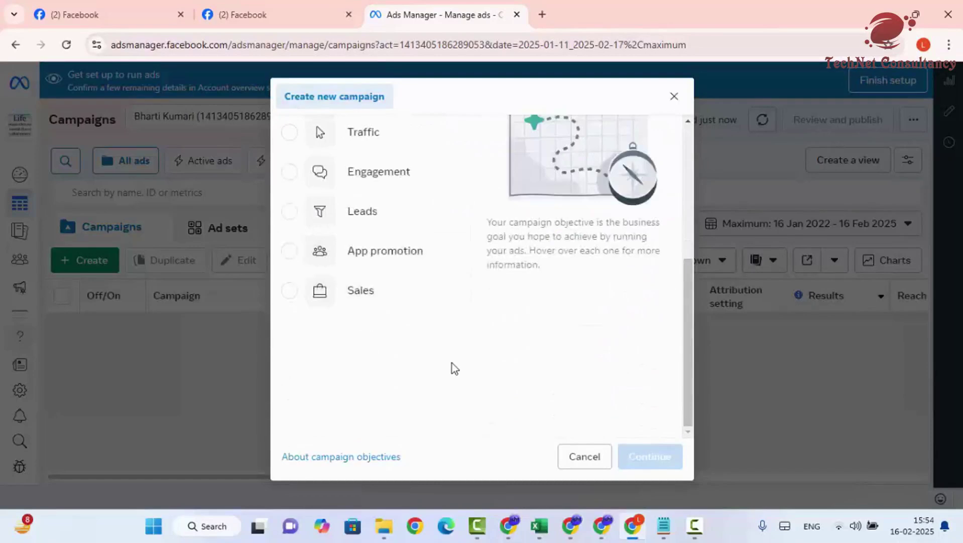
scroll(452, 369, "up", 2)
scroll(432, 327, "up", 4)
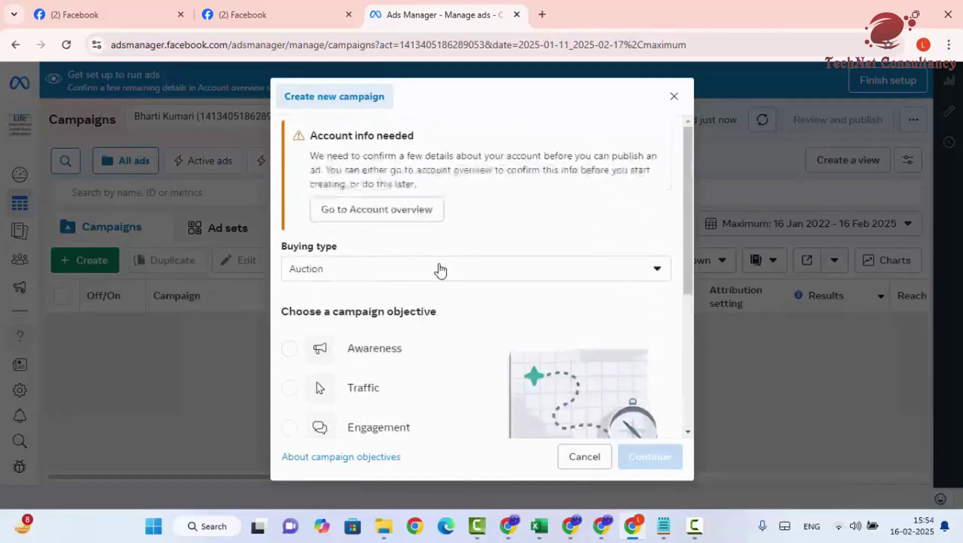
scroll(380, 273, "down", 2)
left_click(363, 206)
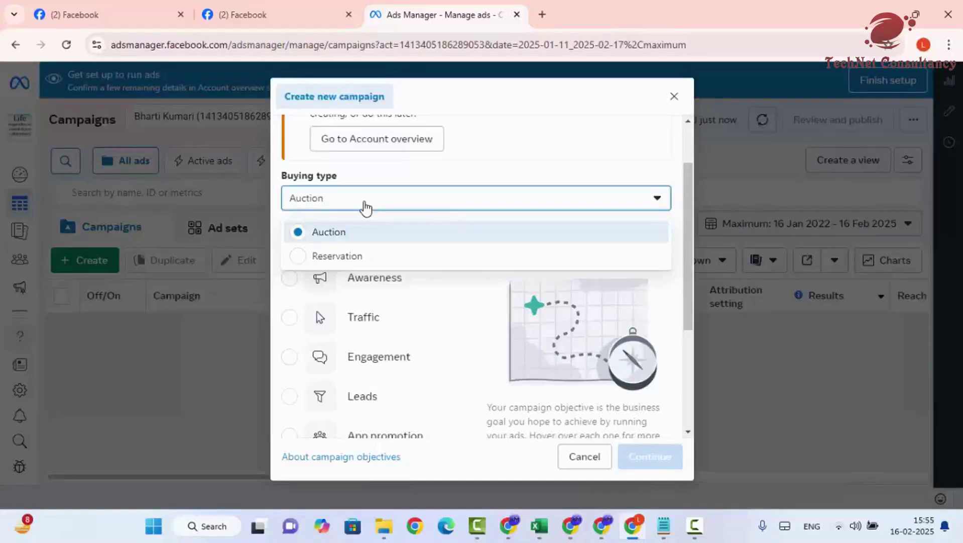
left_click(344, 230)
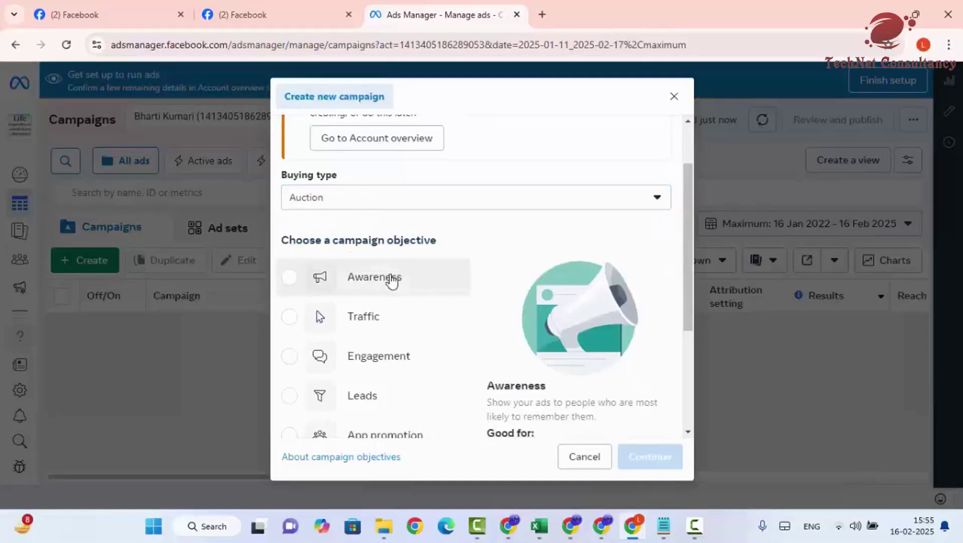
- Choose the Leads campaign objective and continue with the Manual leads campaign setup
scroll(392, 281, "down", 1)
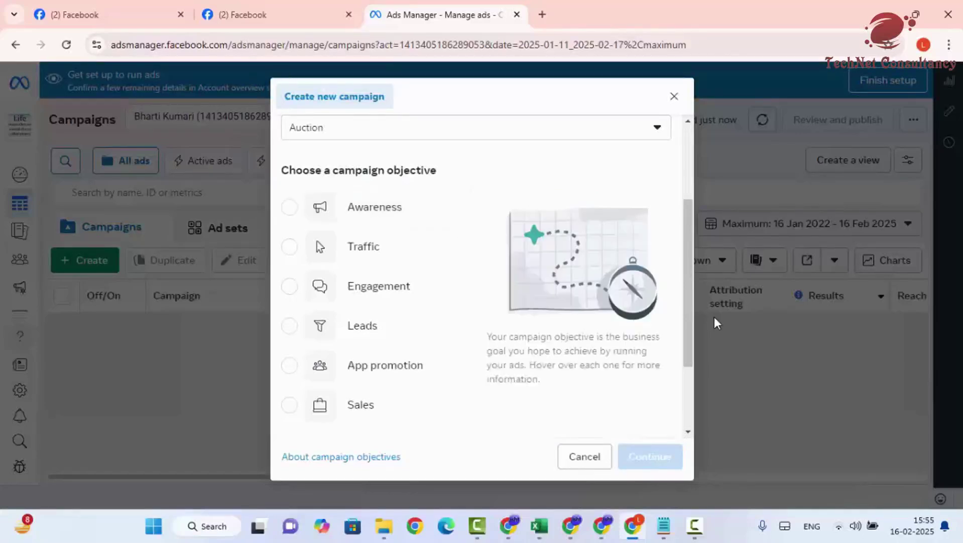
left_click_drag(688, 350, 691, 386)
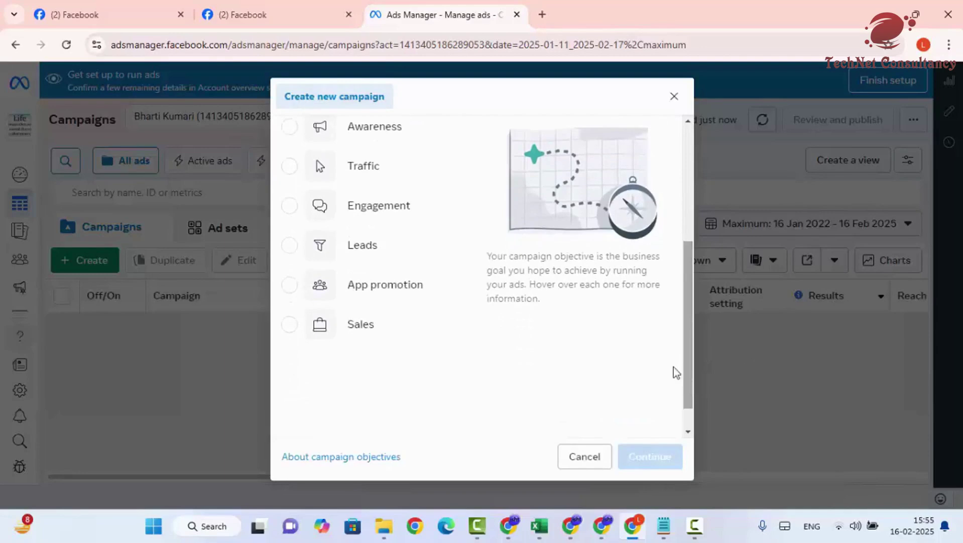
mouse_move(338, 139)
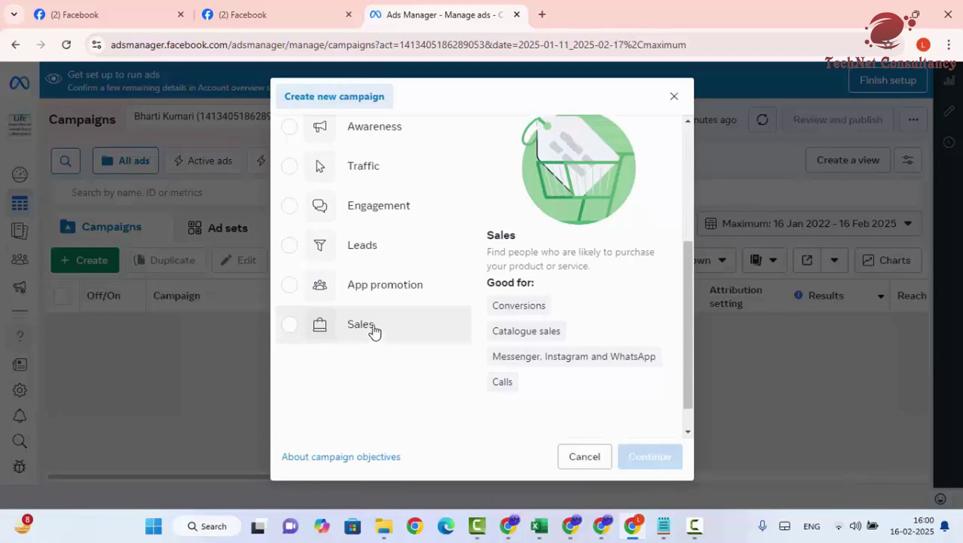
left_click(287, 244)
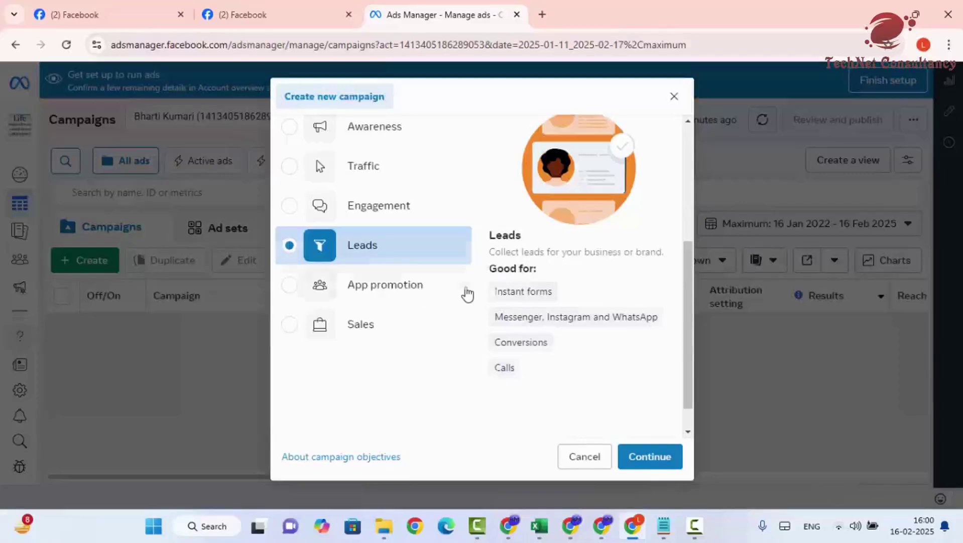
left_click(649, 456)
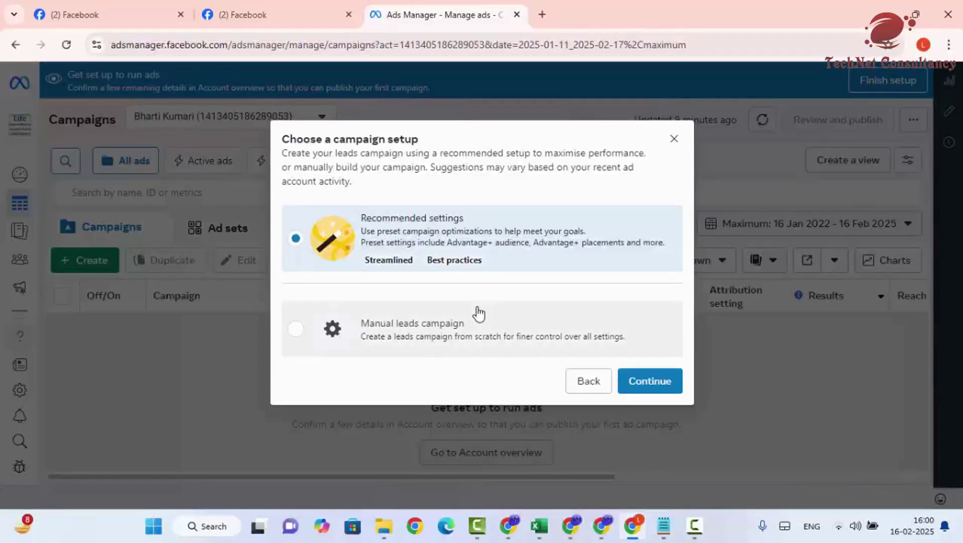
left_click(300, 338)
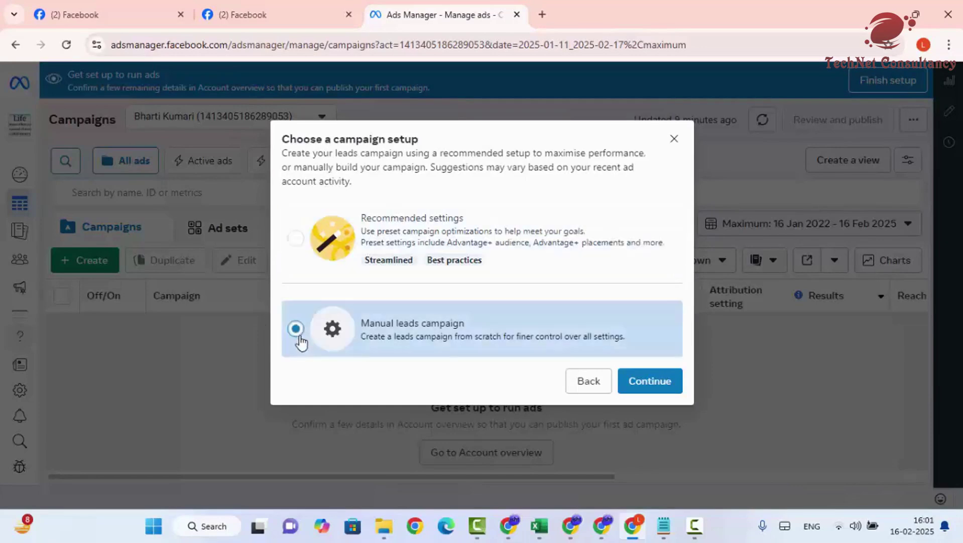
left_click(674, 388)
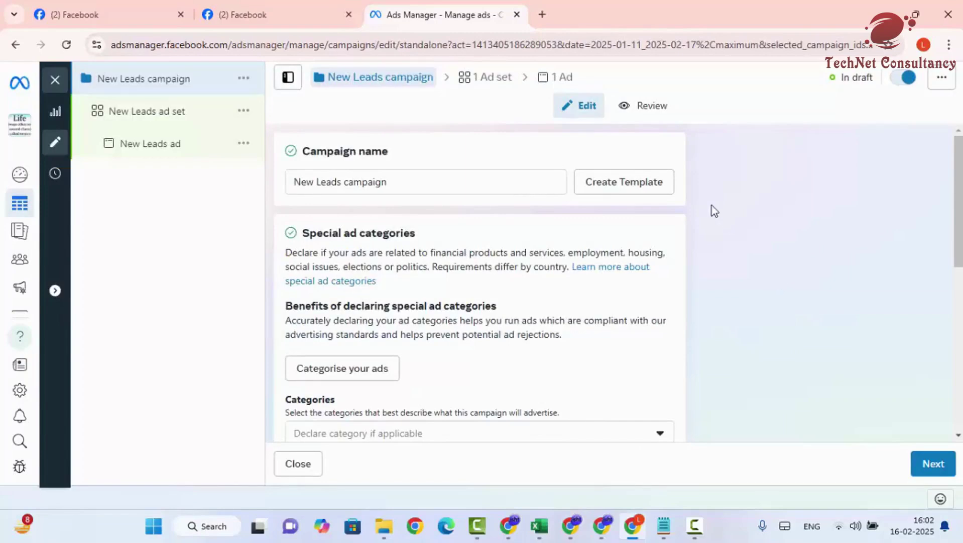
- Rename the new leads campaign as DigitalMarketingCourse16_2_25
left_click_drag(385, 76, 497, 76)
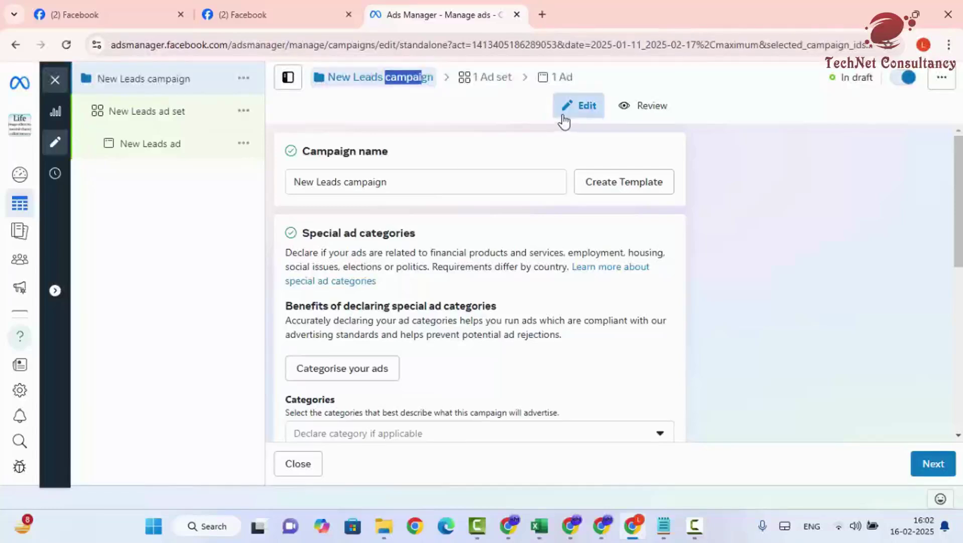
left_click_drag(413, 182, 275, 183)
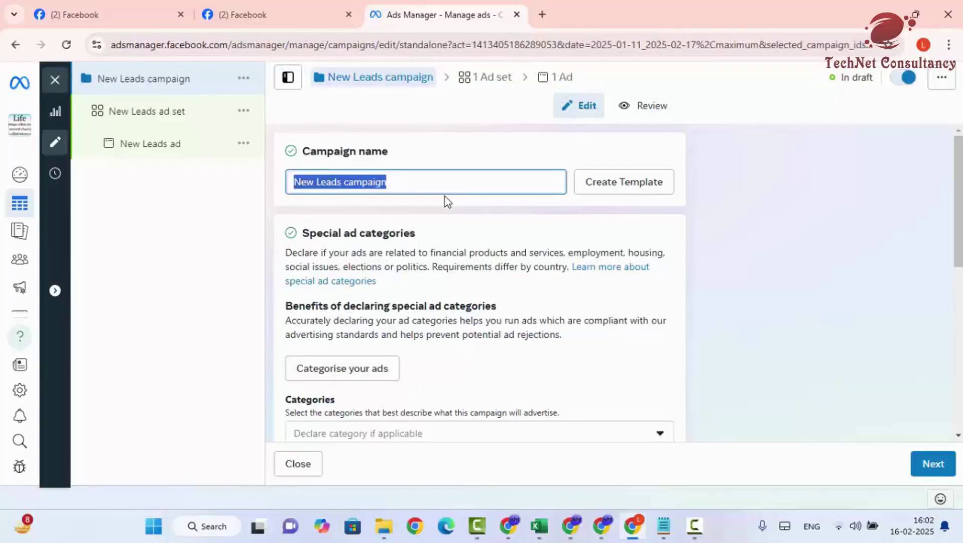
type("Digital")
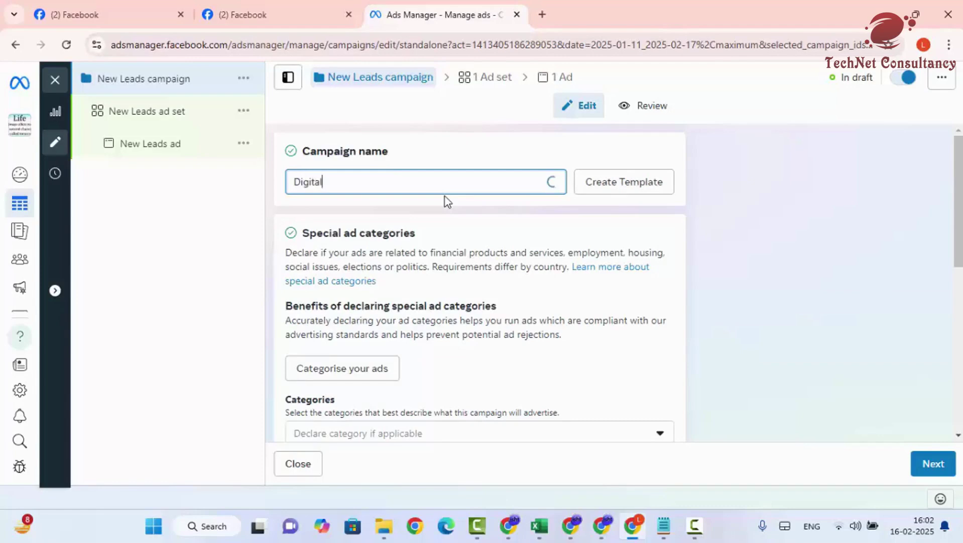
type("Marketing")
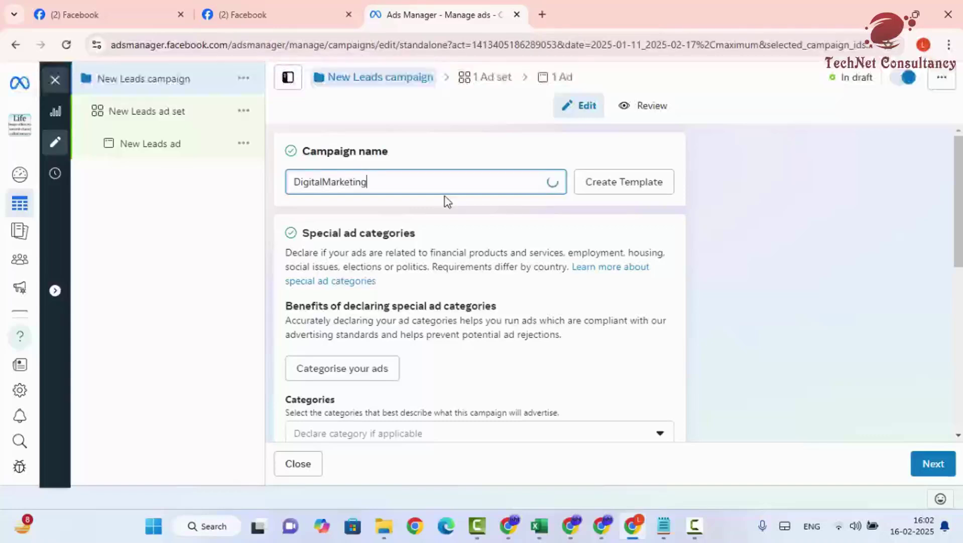
type("Course")
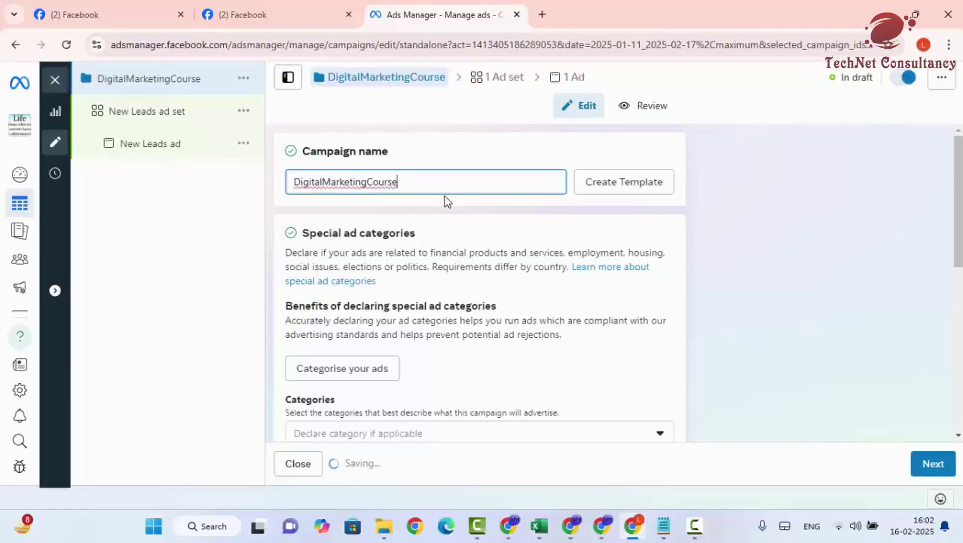
type("16")
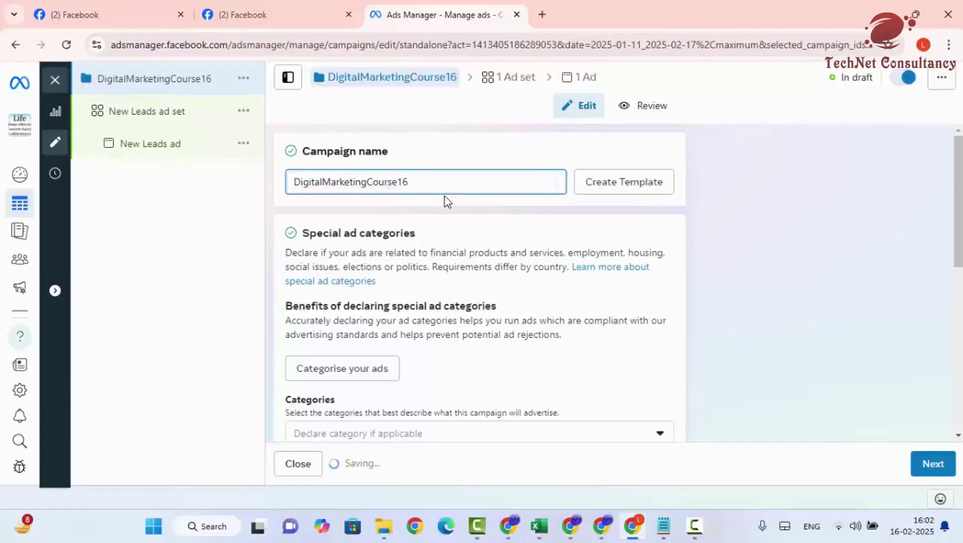
type("_2_")
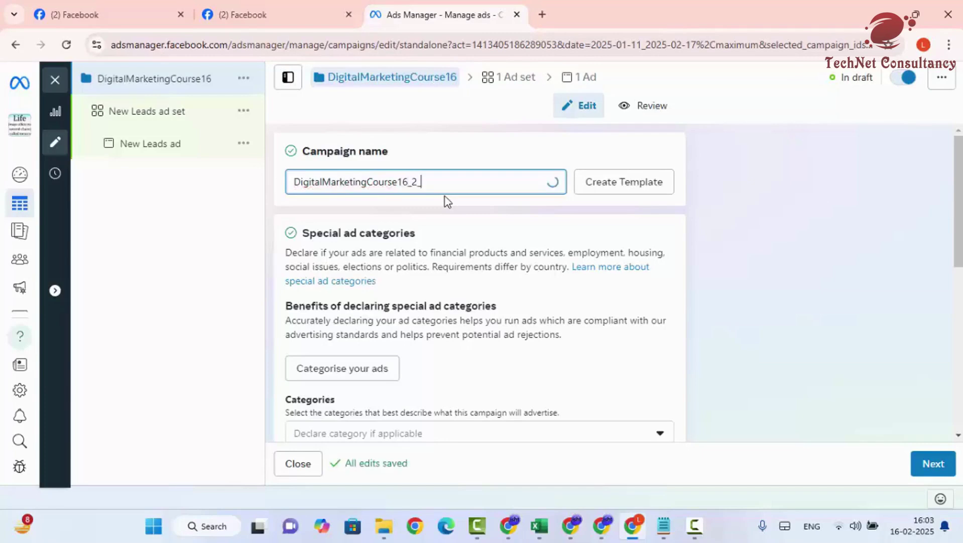
type("24")
key("BackSpace")
type("5")
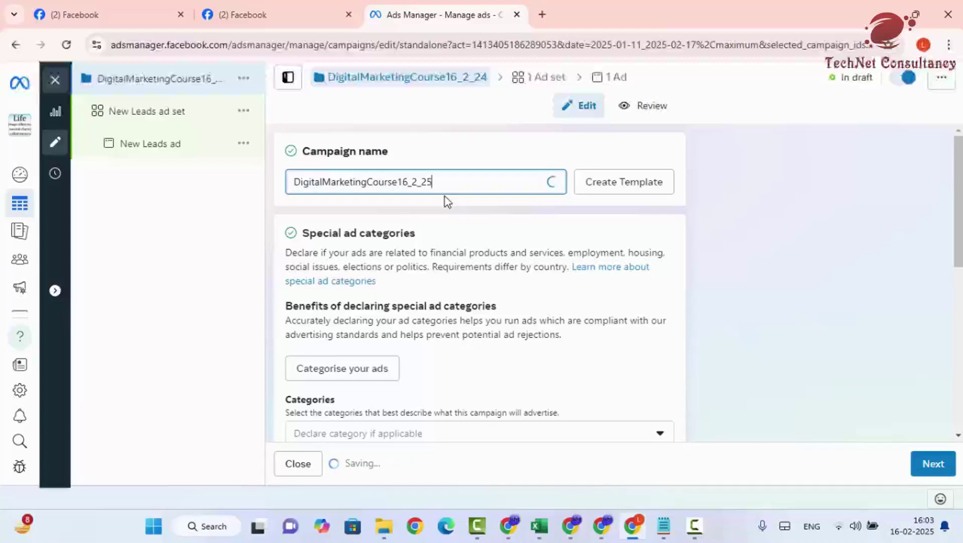
left_click_drag(445, 192, 303, 180)
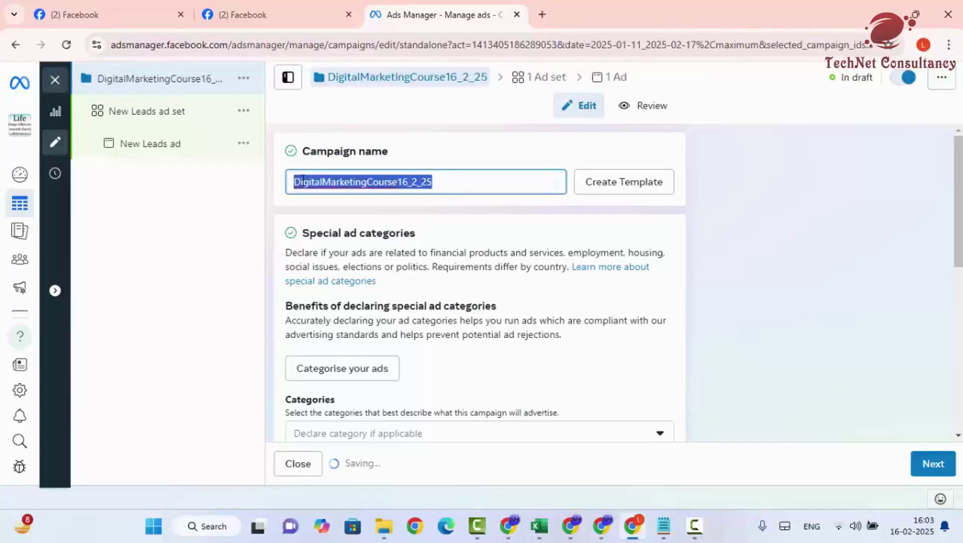
scroll(383, 204, "down", 2)
scroll(386, 214, "up", 1)
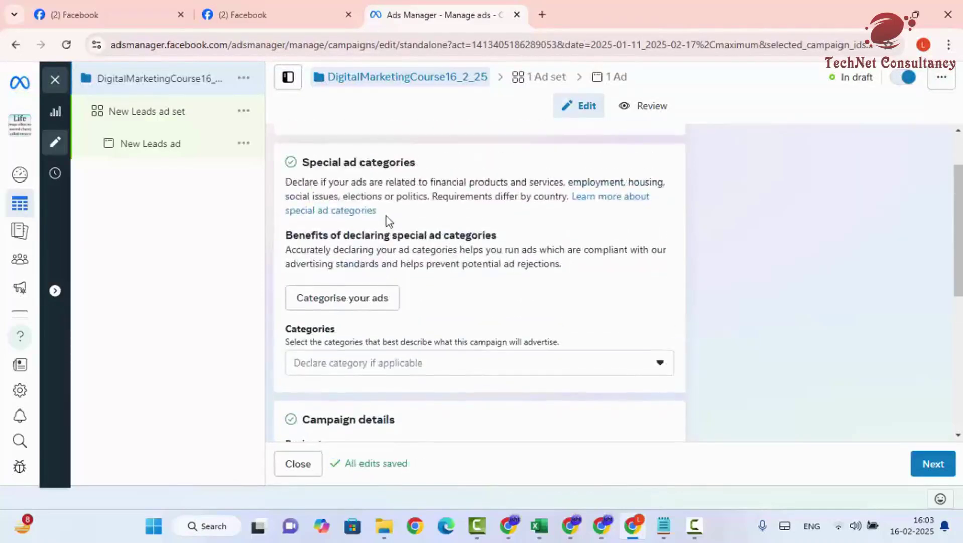
- Review the special ad categories that can be declared for the campaign, leaving the category undeclared
scroll(386, 216, "up", 1)
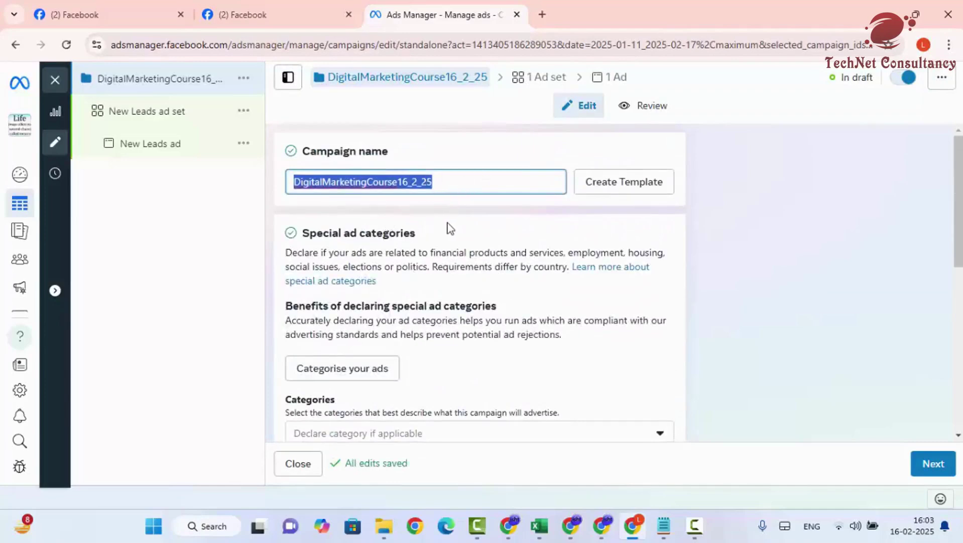
scroll(449, 228, "down", 1)
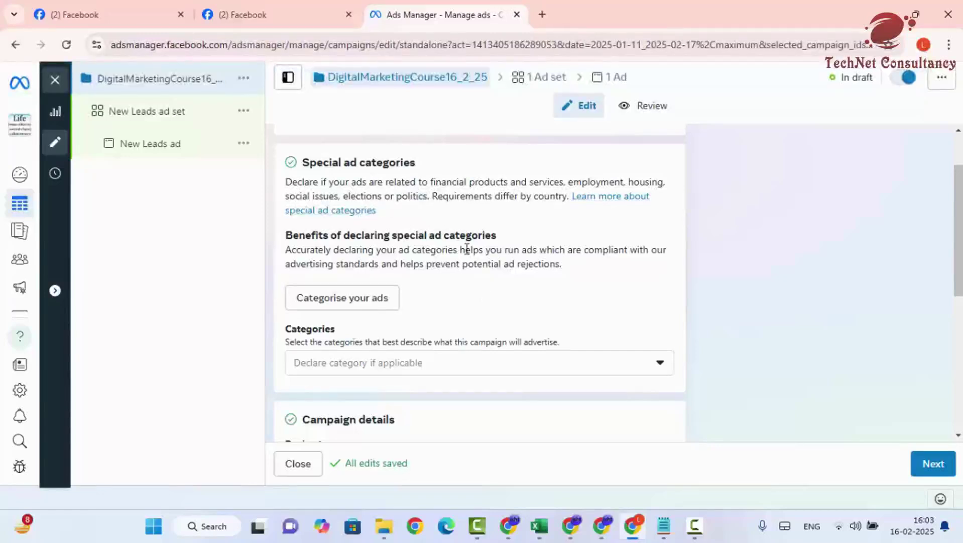
scroll(467, 248, "down", 1)
left_click(434, 294)
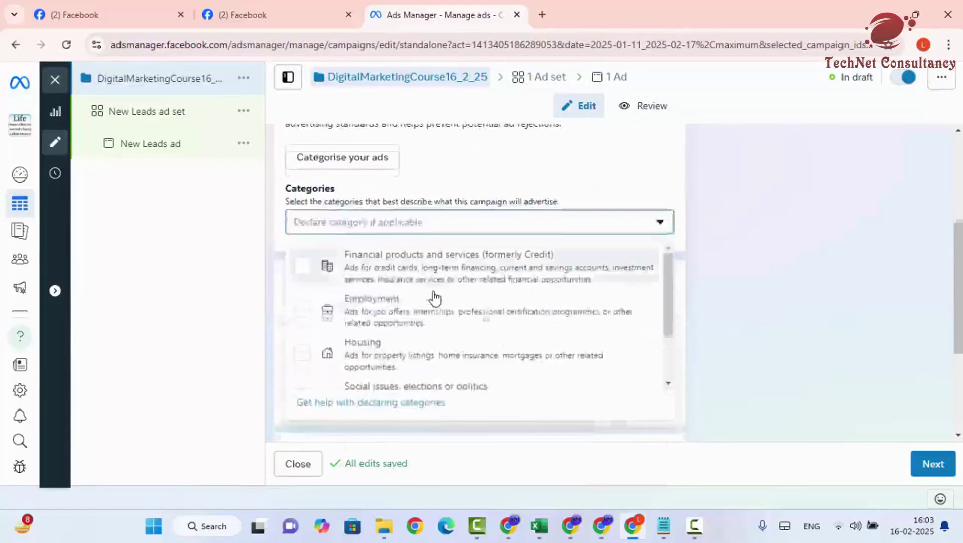
scroll(423, 326, "down", 1)
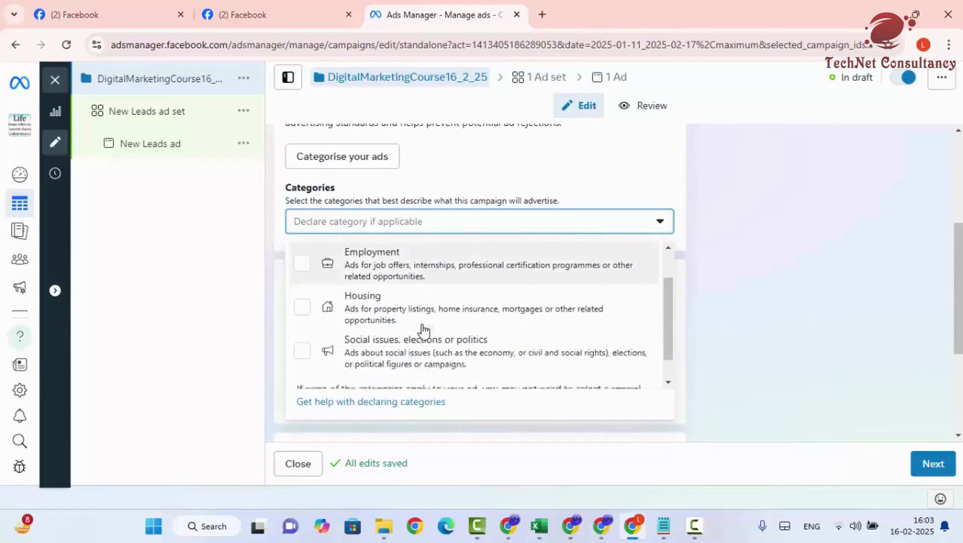
scroll(423, 331, "down", 1)
scroll(423, 334, "up", 2)
left_click(551, 169)
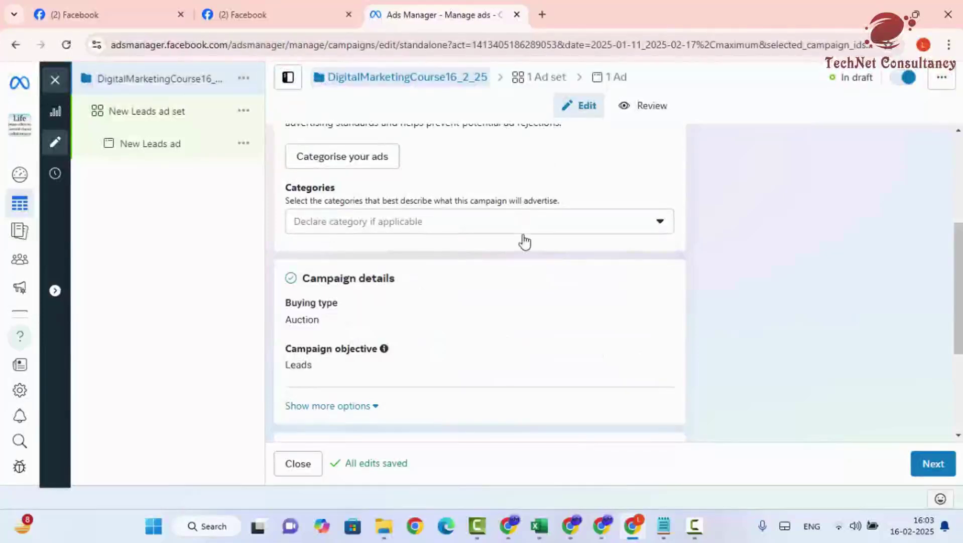
- Open the campaign objective for editing in the campaign details and review the available objectives
scroll(382, 254, "down", 1)
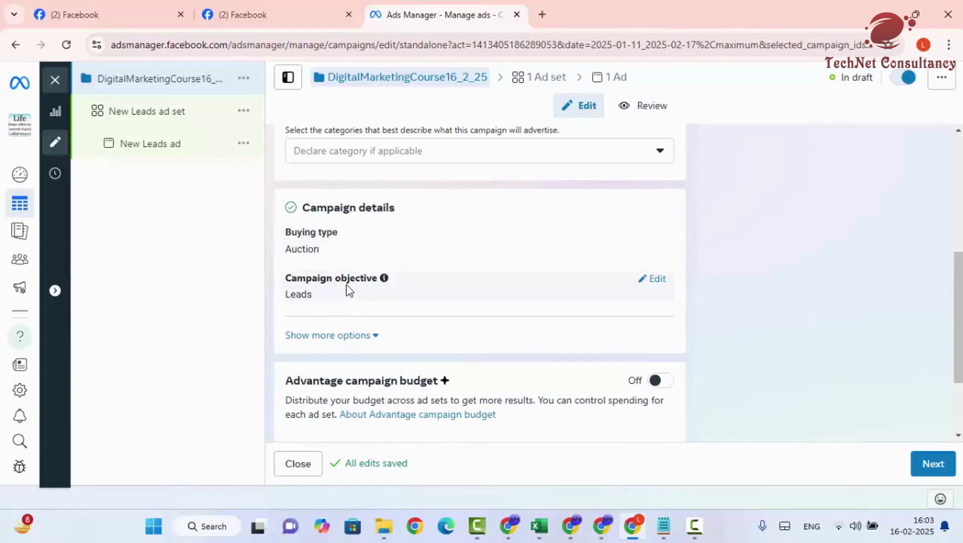
left_click(662, 280)
scroll(479, 297, "down", 5)
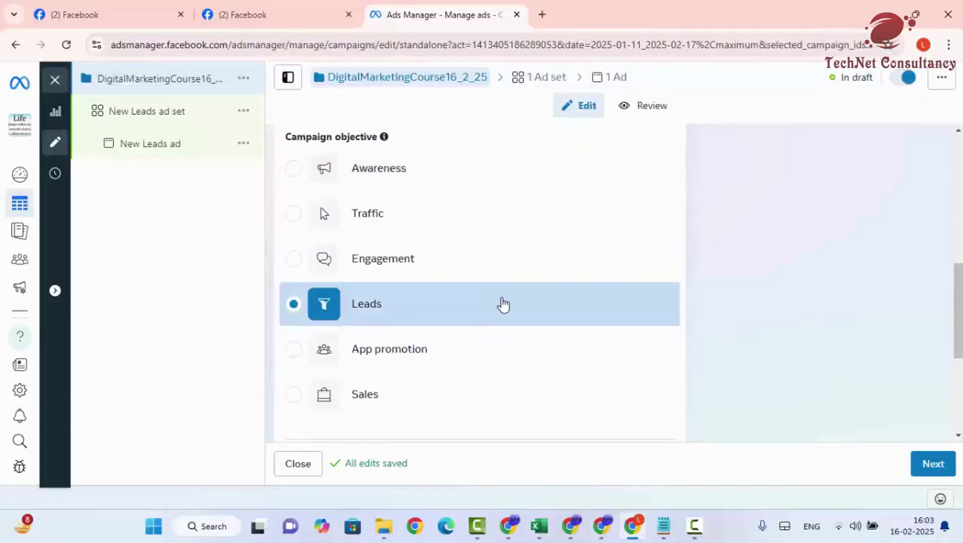
scroll(430, 291, "up", 5)
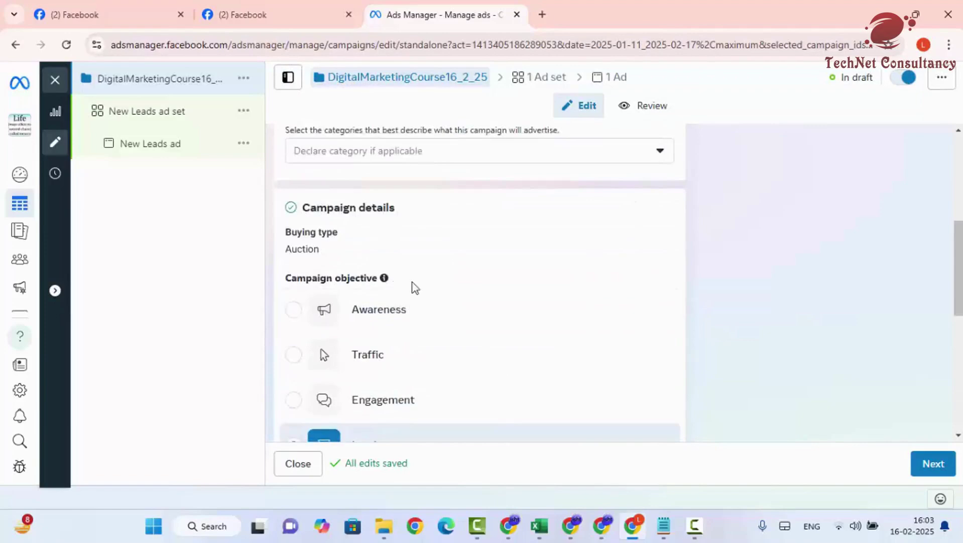
- Examine the Advantage campaign budget and A/B test settings, then look back over the campaign's upper sections
scroll(430, 290, "down", 5)
scroll(435, 290, "down", 2)
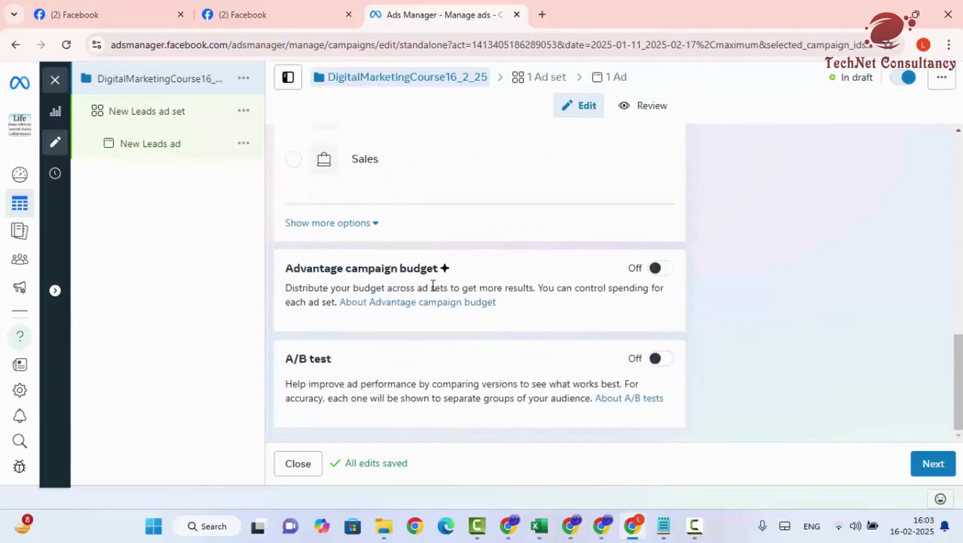
left_click_drag(283, 268, 441, 269)
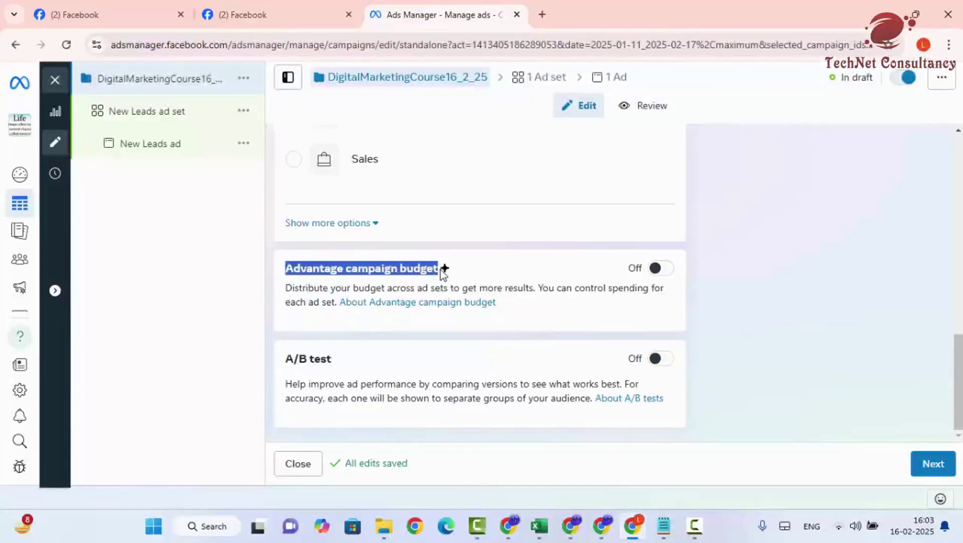
left_click(497, 272)
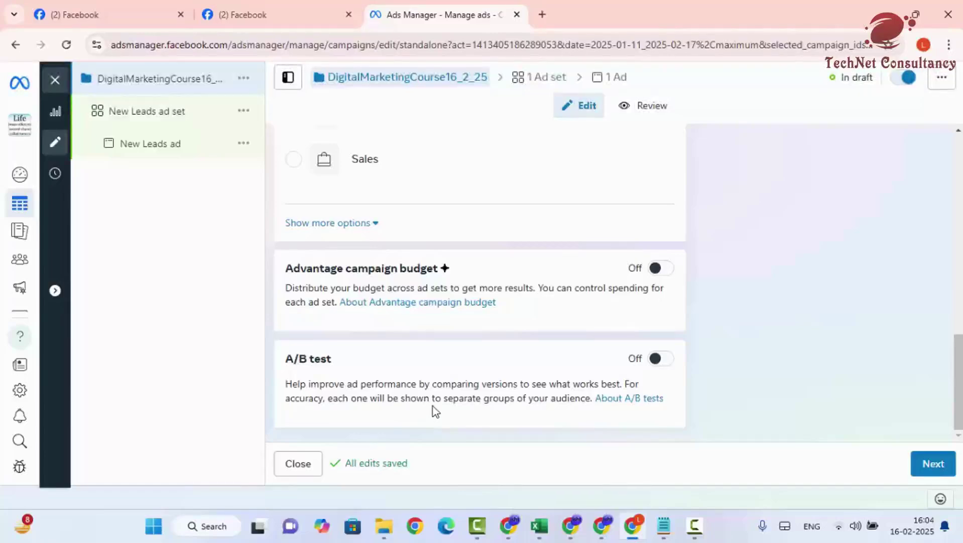
scroll(508, 299, "up", 5)
scroll(508, 299, "up", 7)
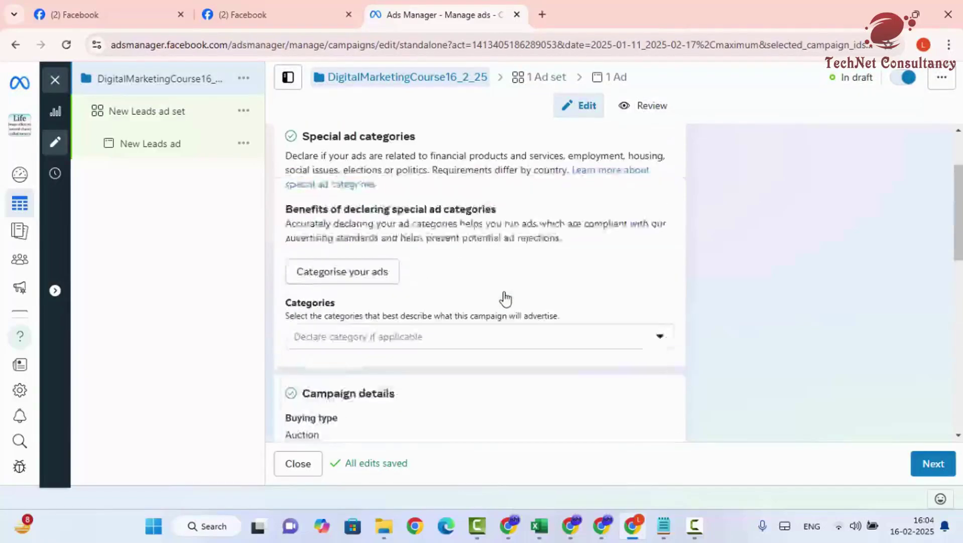